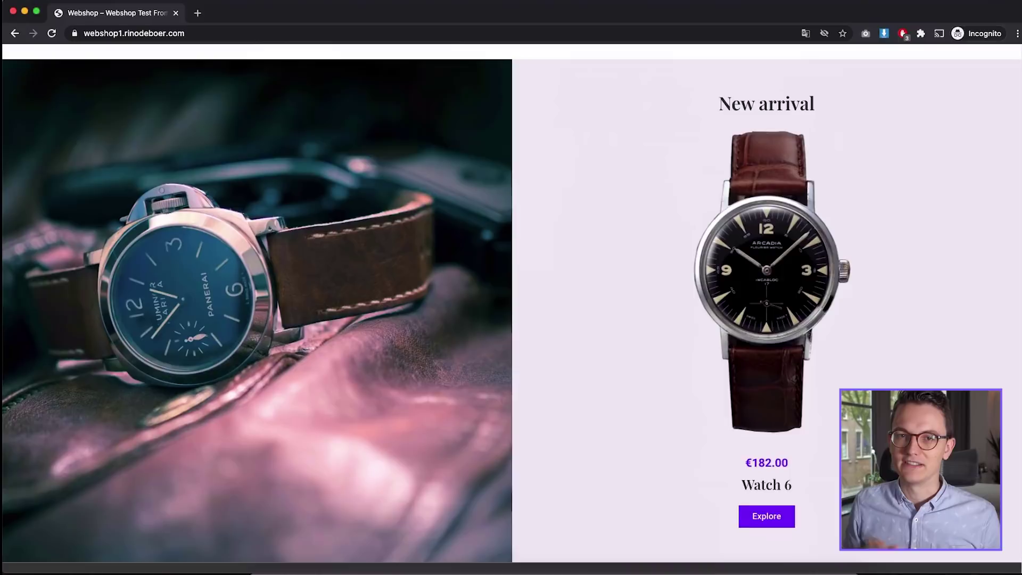
- Return to the top of the Couteux home page and open the Shop page listing all six watches
scroll(511, 314, "up", 1)
scroll(511, 314, "down", 1)
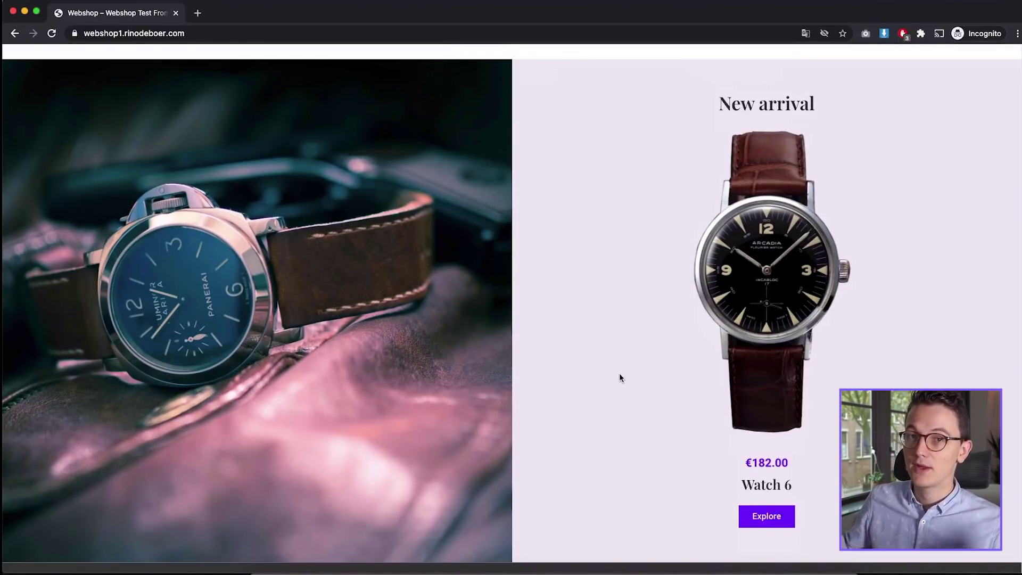
scroll(619, 385, "up", 15)
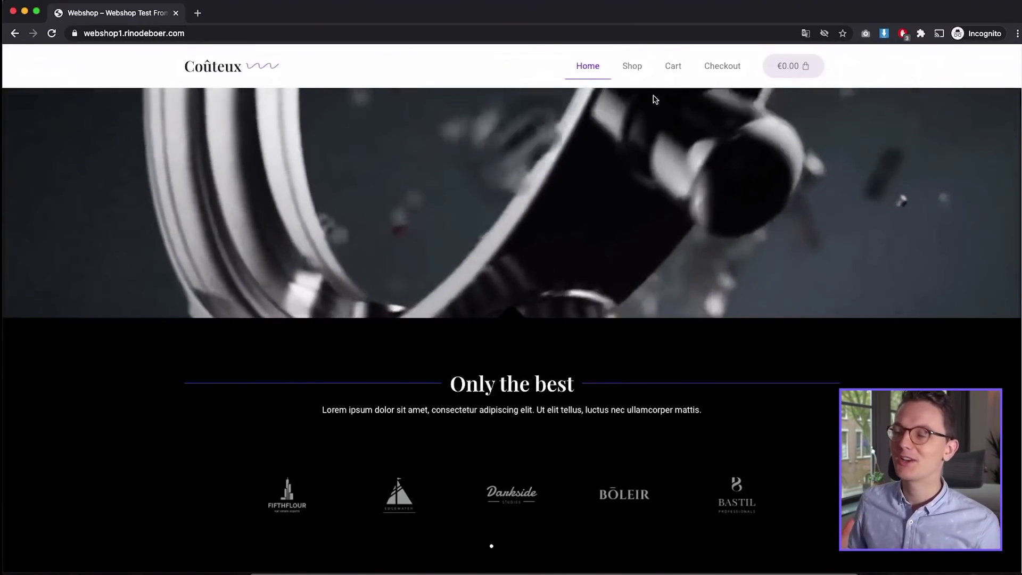
left_click(632, 65)
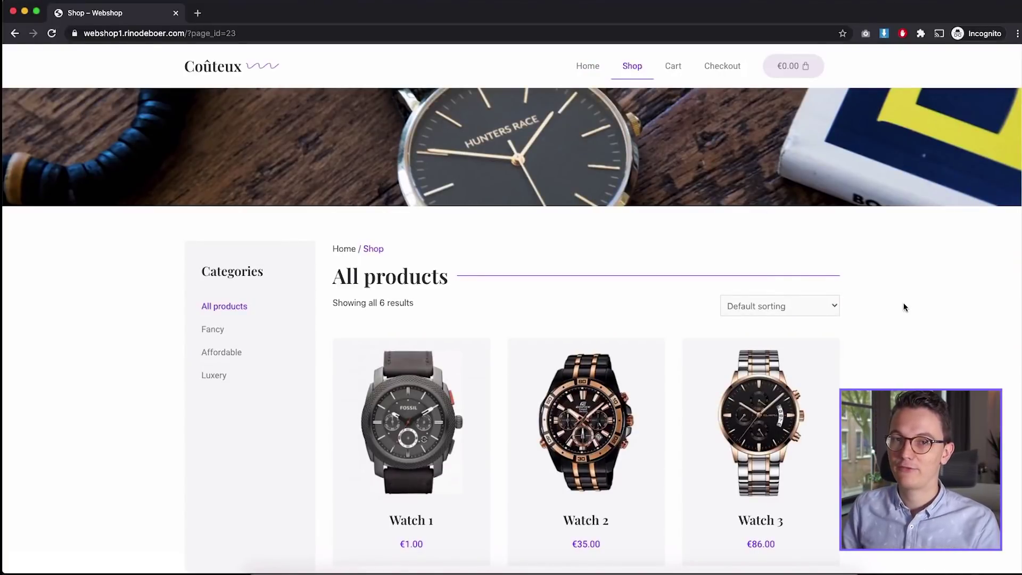
- Check the Default sorting options without changing them, then filter the shop to the Fancy category
scroll(904, 307, "down", 3)
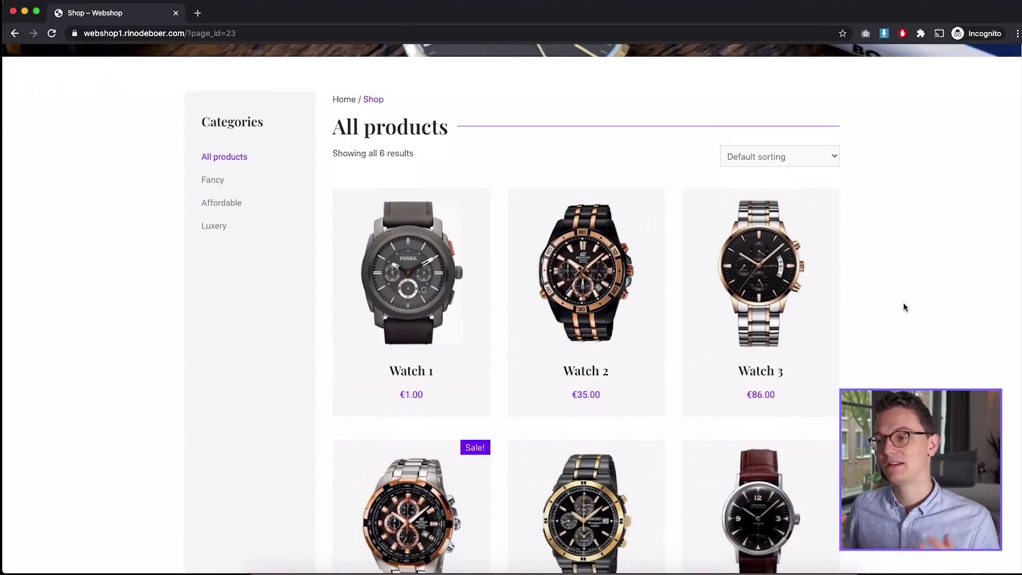
left_click(809, 157)
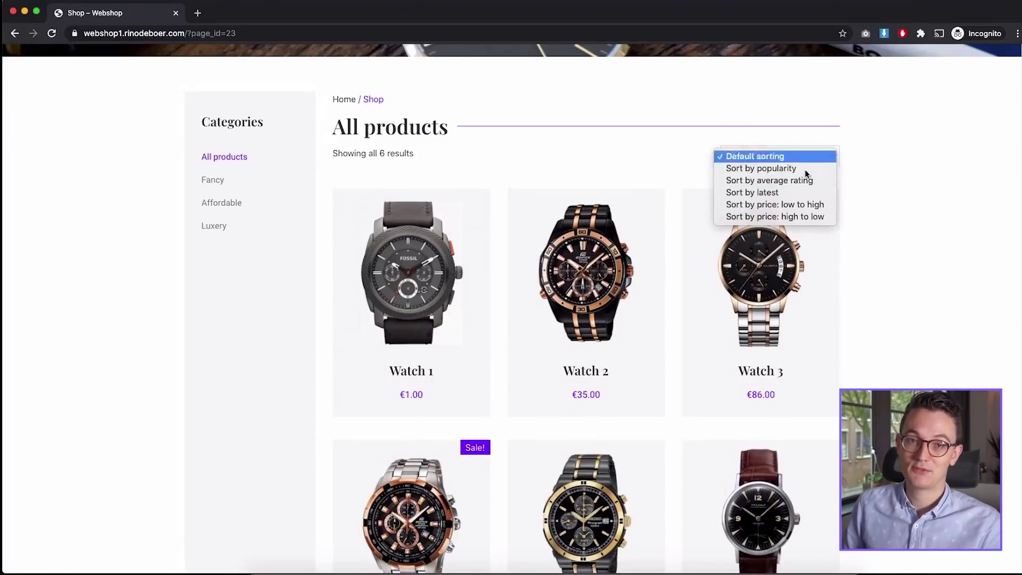
left_click(894, 185)
scroll(668, 244, "up", 1)
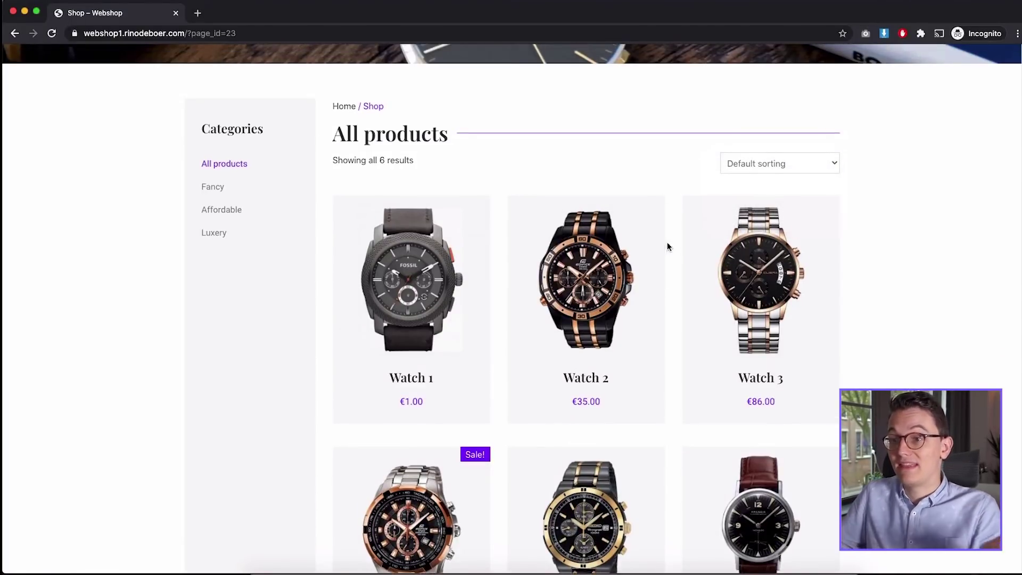
left_click(210, 190)
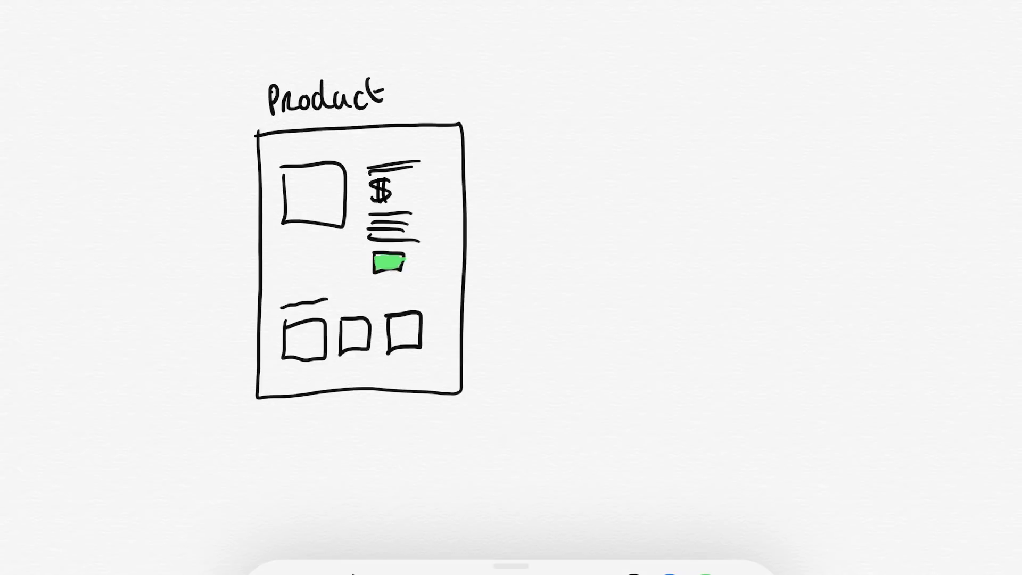
- Draw a second page frame right of the Product sketch and handwrite Cart above it
mouse_move(498, 124)
left_mouse_down()
mouse_move(494, 324)
mouse_move(563, 400)
mouse_move(677, 386)
mouse_move(686, 114)
mouse_move(498, 125)
left_mouse_up()
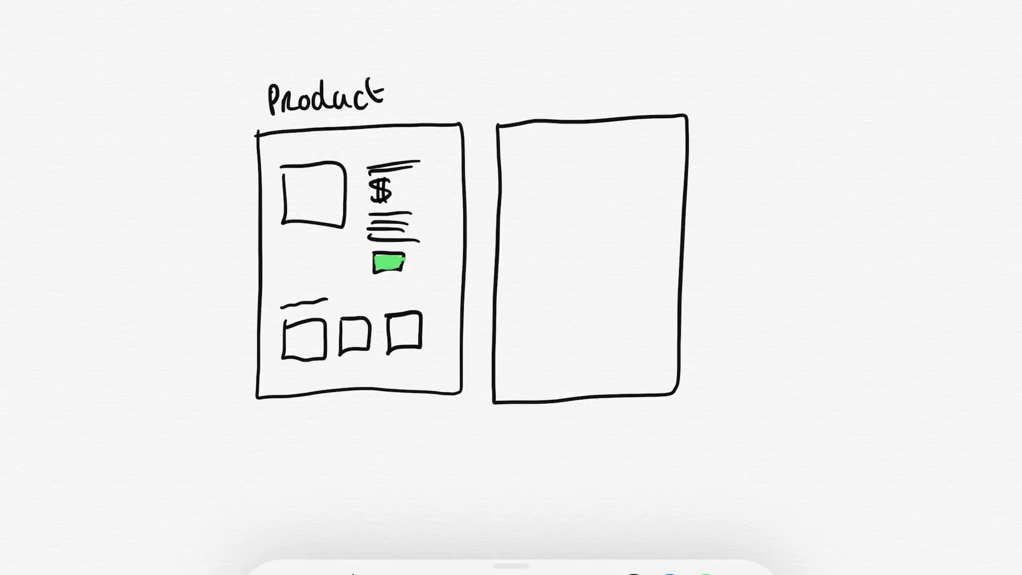
left_click_drag(544, 81, 547, 100)
left_click_drag(566, 86, 573, 101)
mouse_move(575, 101)
left_mouse_down()
mouse_move(586, 88)
mouse_move(594, 100)
mouse_move(610, 80)
left_mouse_up()
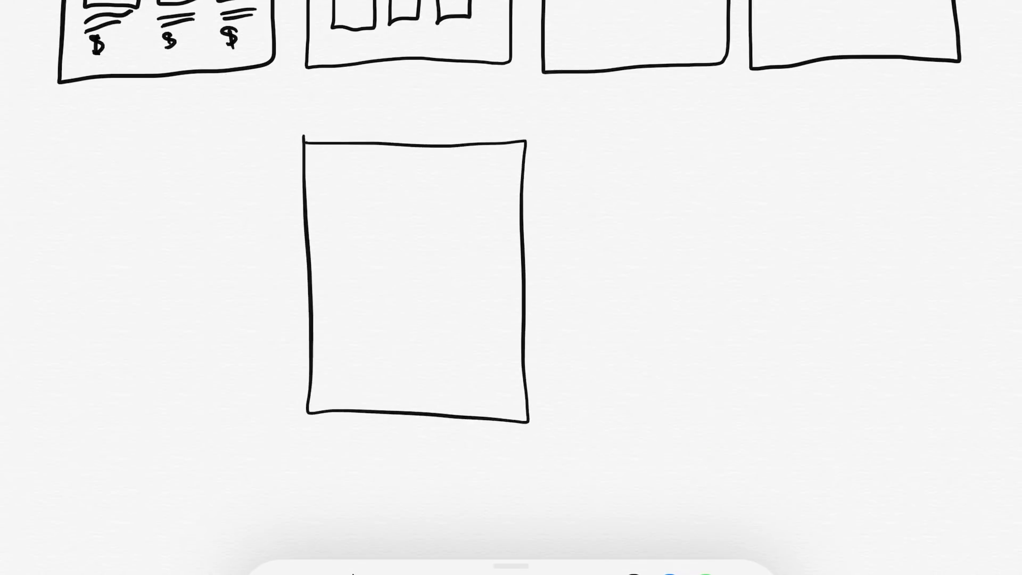
- Sketch a Product frame with three field boxes, an upper-right image square and placeholder scribbles
left_click_drag(326, 186, 403, 176)
left_click_drag(330, 208, 408, 205)
left_click_drag(332, 245, 410, 243)
left_click_drag(328, 276, 408, 276)
mouse_move(328, 317)
left_mouse_down()
mouse_move(420, 315)
mouse_move(414, 333)
mouse_move(413, 317)
left_mouse_up()
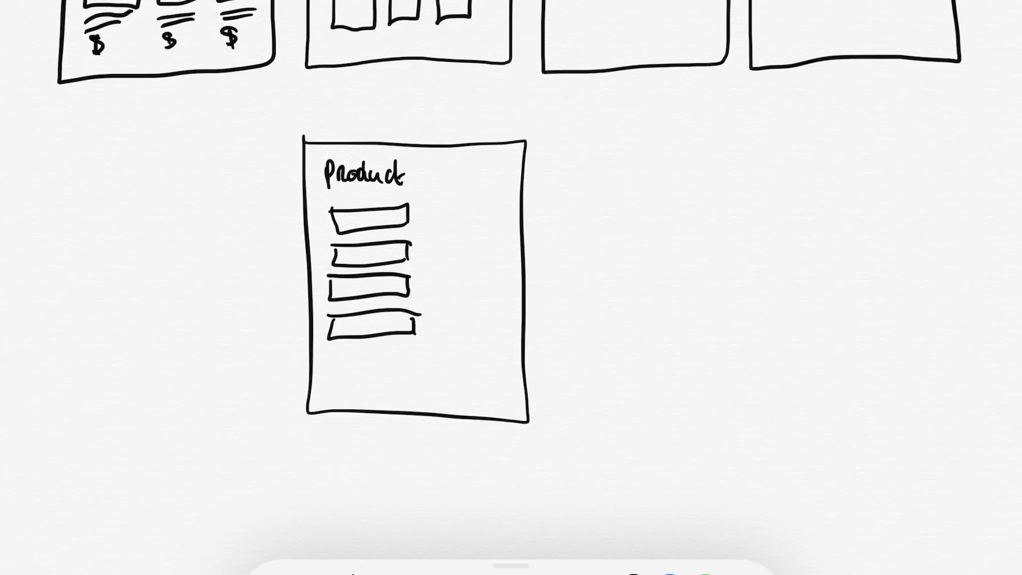
mouse_move(457, 196)
left_mouse_down()
mouse_move(502, 238)
mouse_move(512, 234)
left_mouse_up()
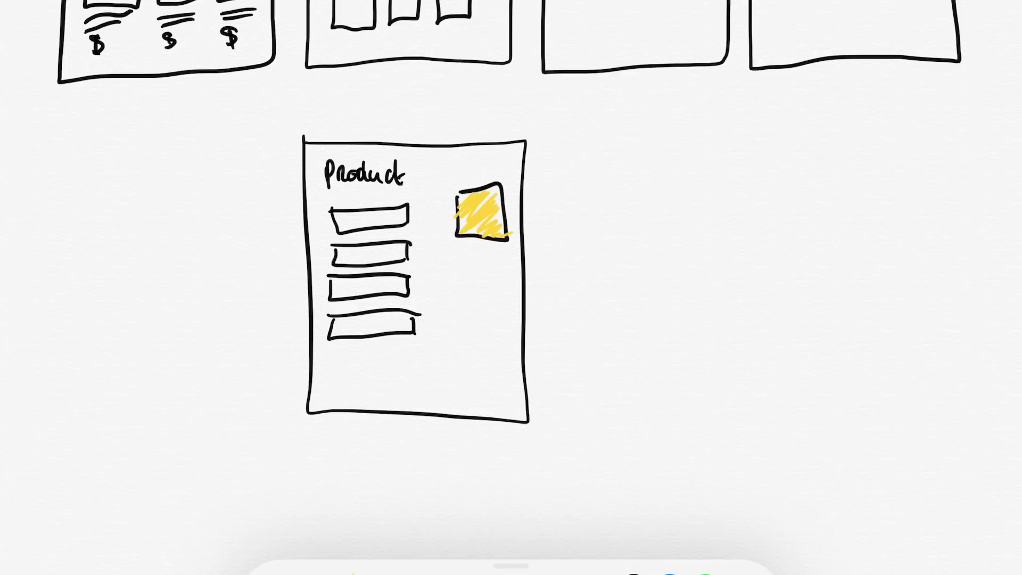
left_click_drag(344, 226, 406, 210)
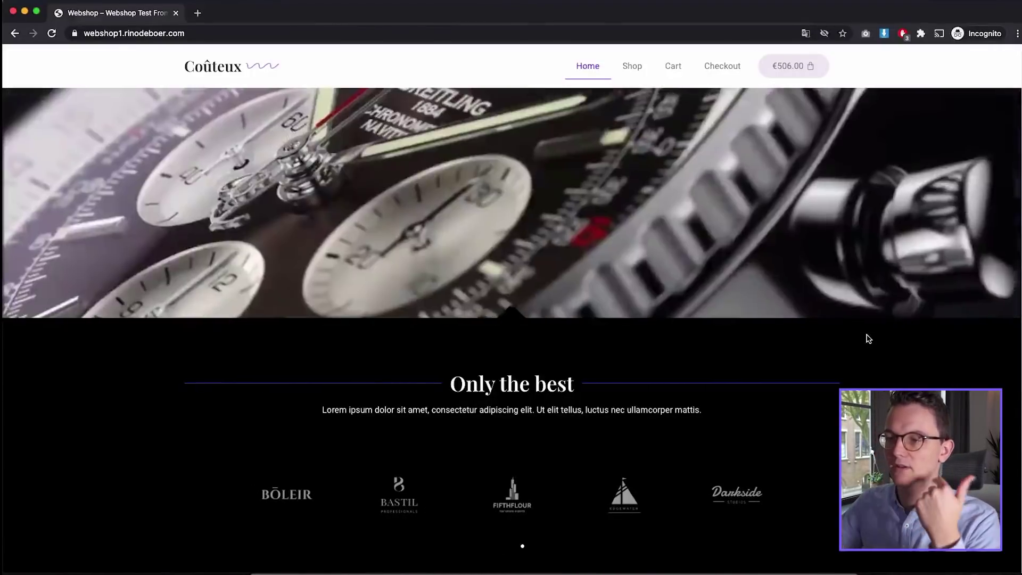
- Review the Latest products watches, clear the accidental text selection, and scroll back to the top
scroll(869, 337, "down", 10)
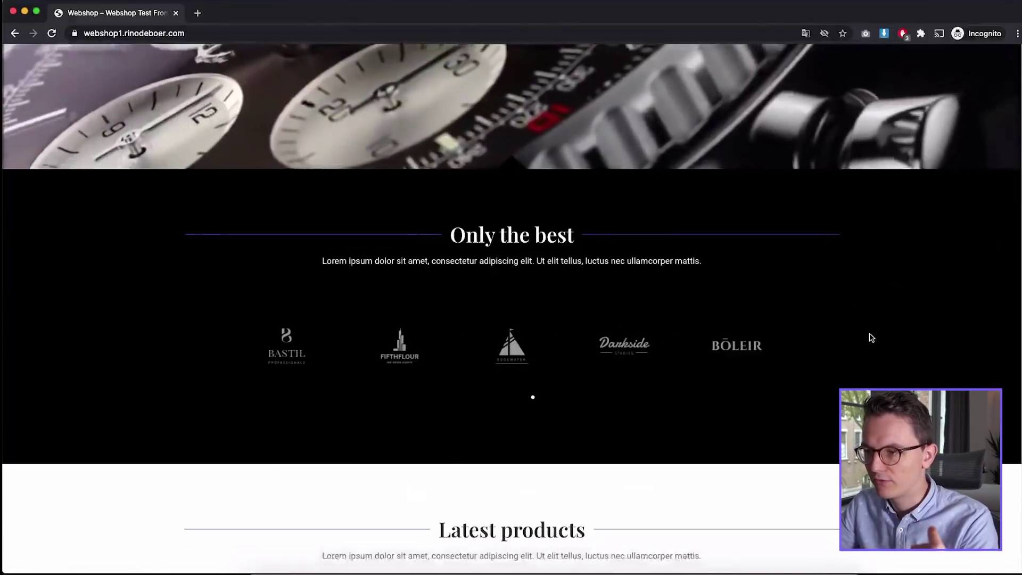
scroll(870, 339, "up", 1)
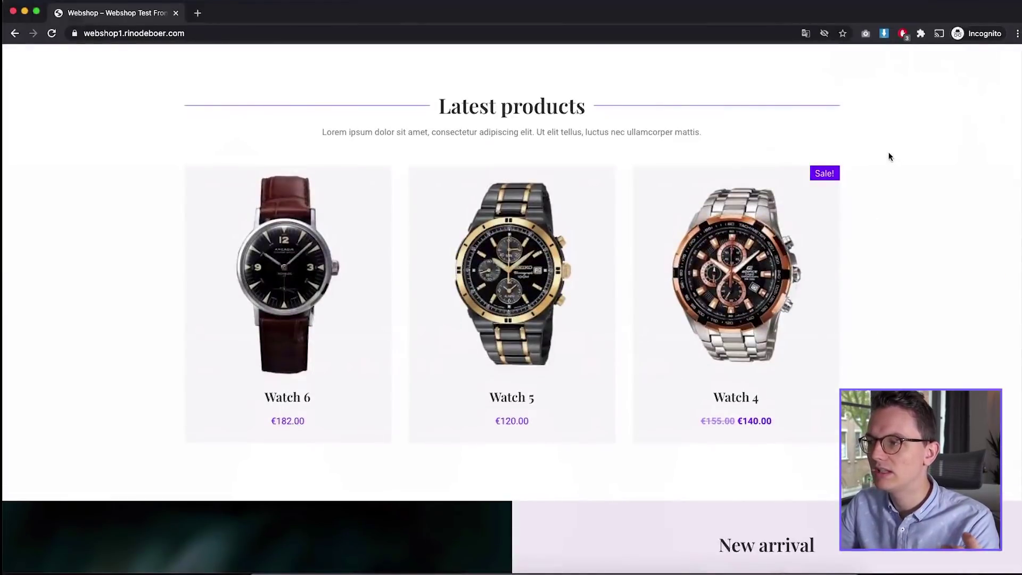
left_click_drag(887, 155, 165, 382)
left_click(159, 389)
scroll(161, 392, "up", 1)
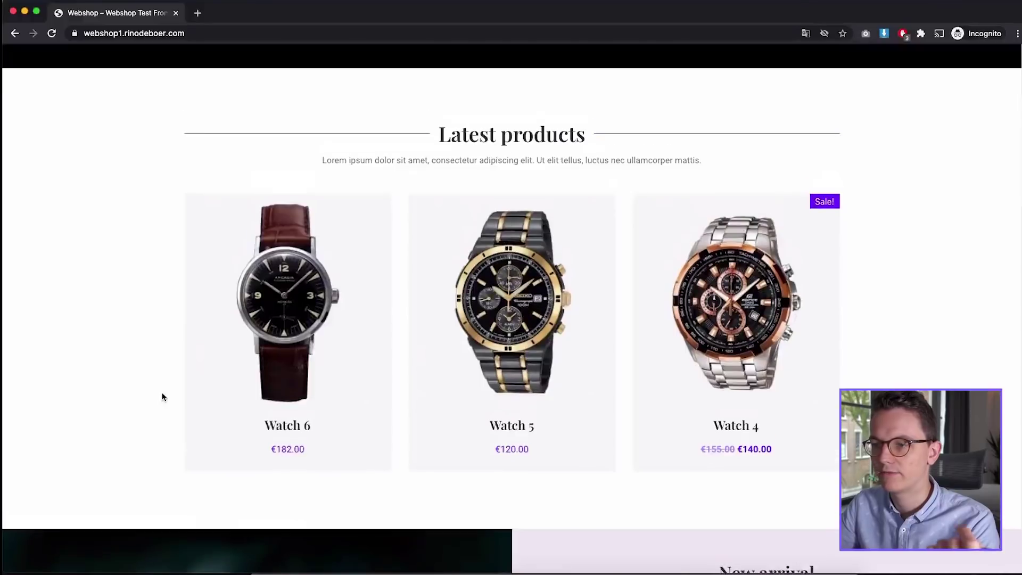
scroll(161, 391, "up", 1)
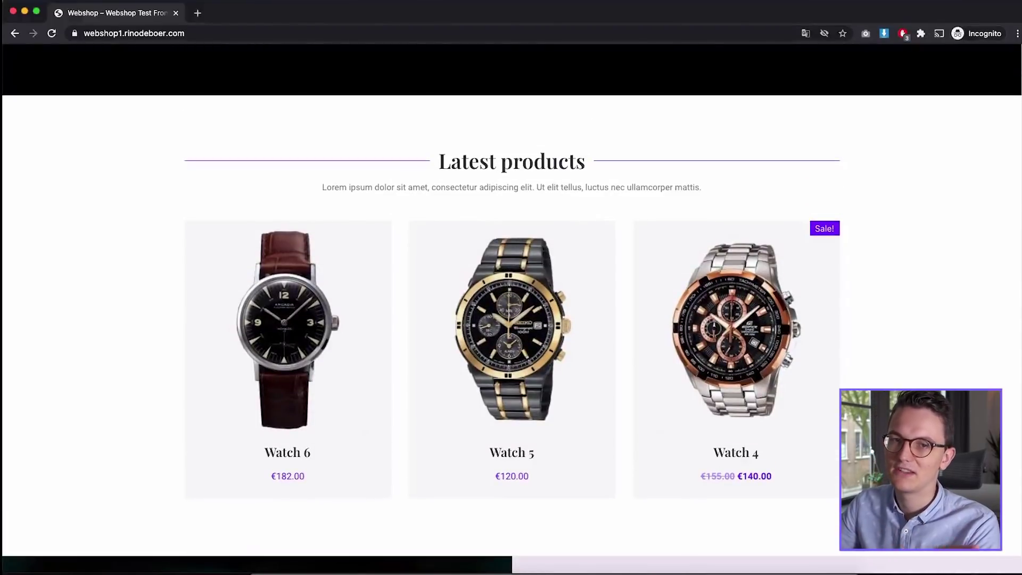
scroll(511, 298, "up", 6)
scroll(511, 298, "up", 3)
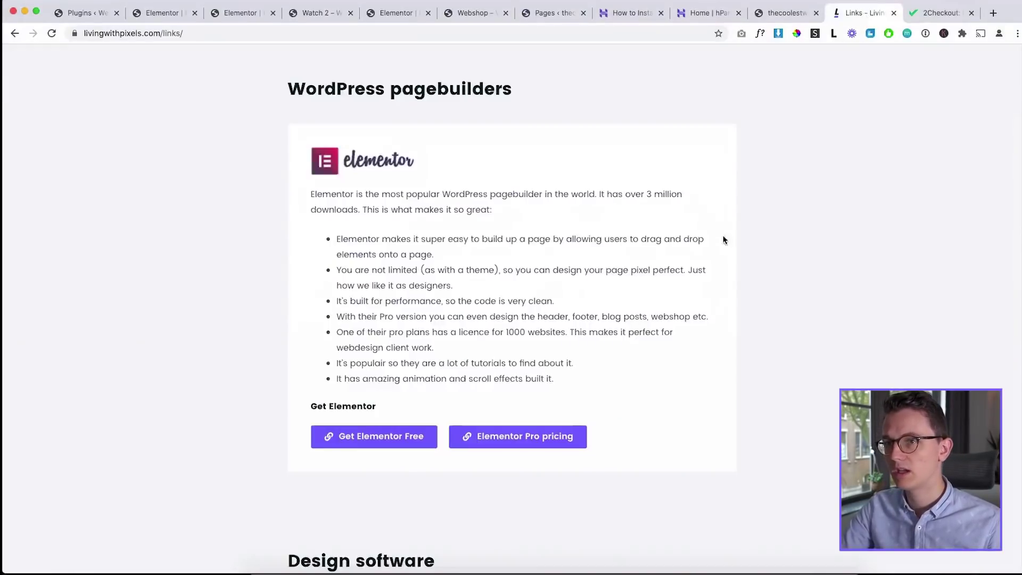
- Scroll to Hosting & Domain on the Links page and open 'Siteground WordPress hosting'
scroll(725, 288, "up", 3)
scroll(725, 285, "up", 15)
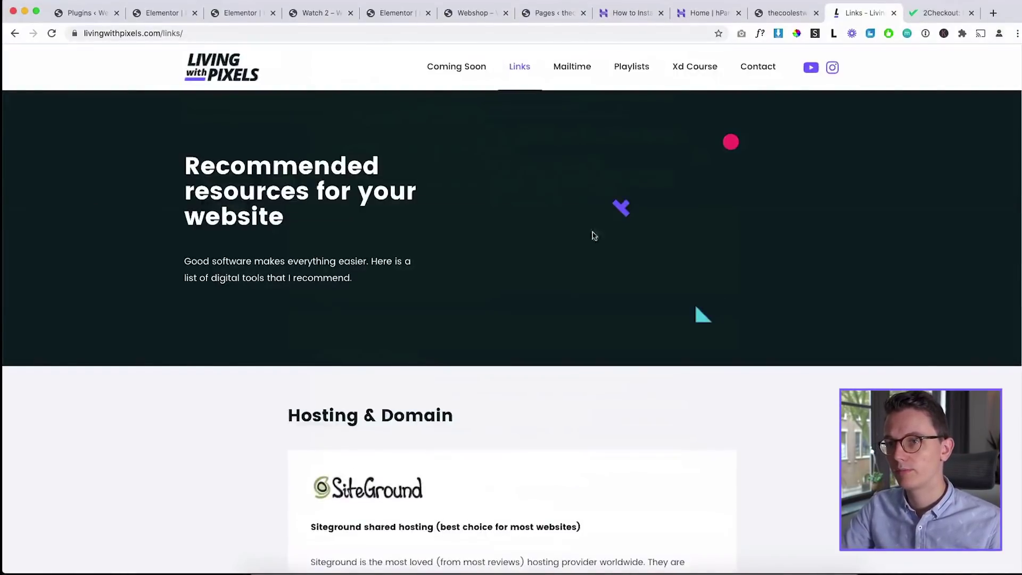
scroll(198, 198, "down", 6)
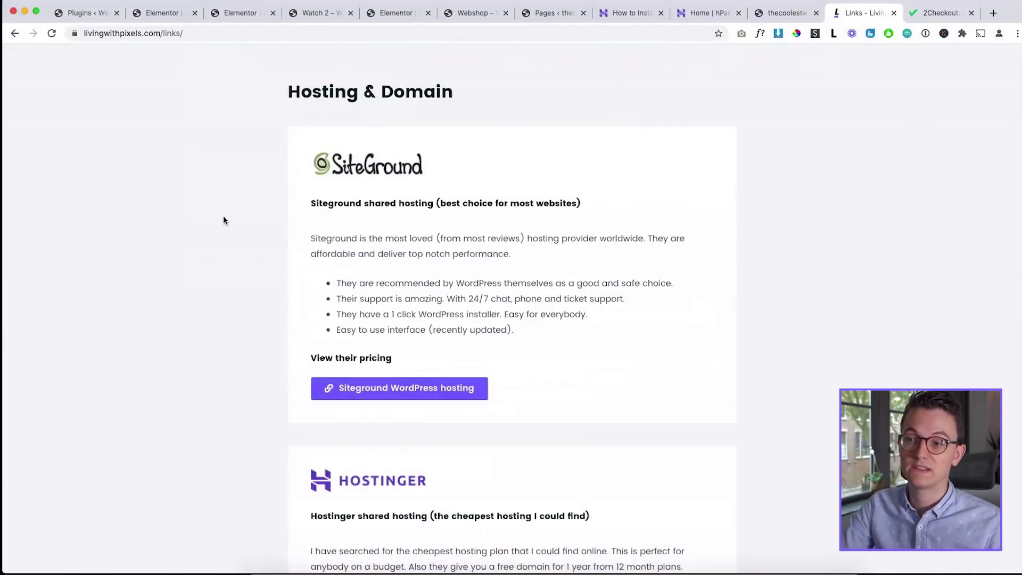
scroll(224, 219, "down", 1)
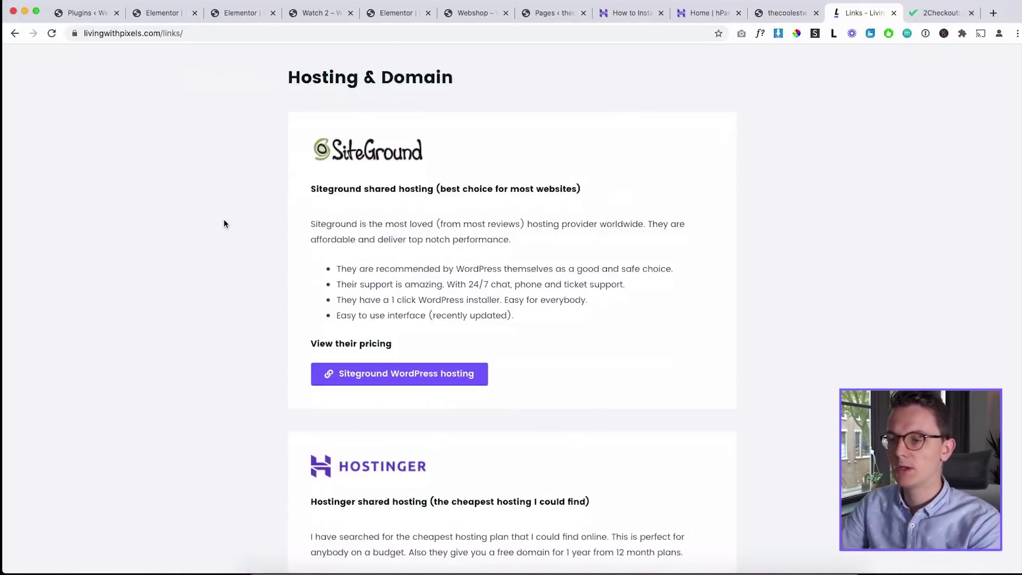
left_click(373, 373)
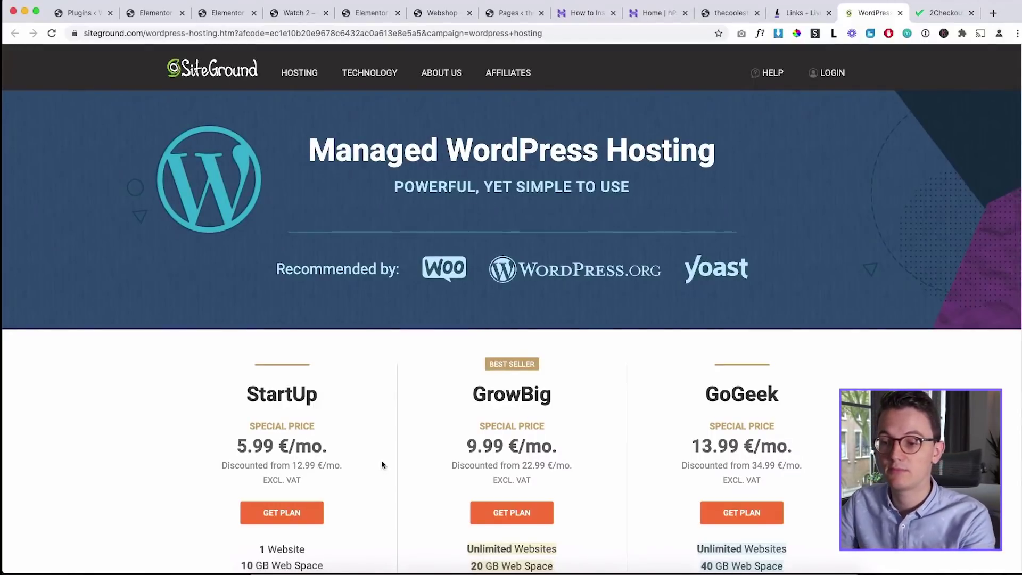
- Scroll through SiteGround's plan features, then switch to the Hostinger WordPress hosting tab
scroll(381, 460, "down", 5)
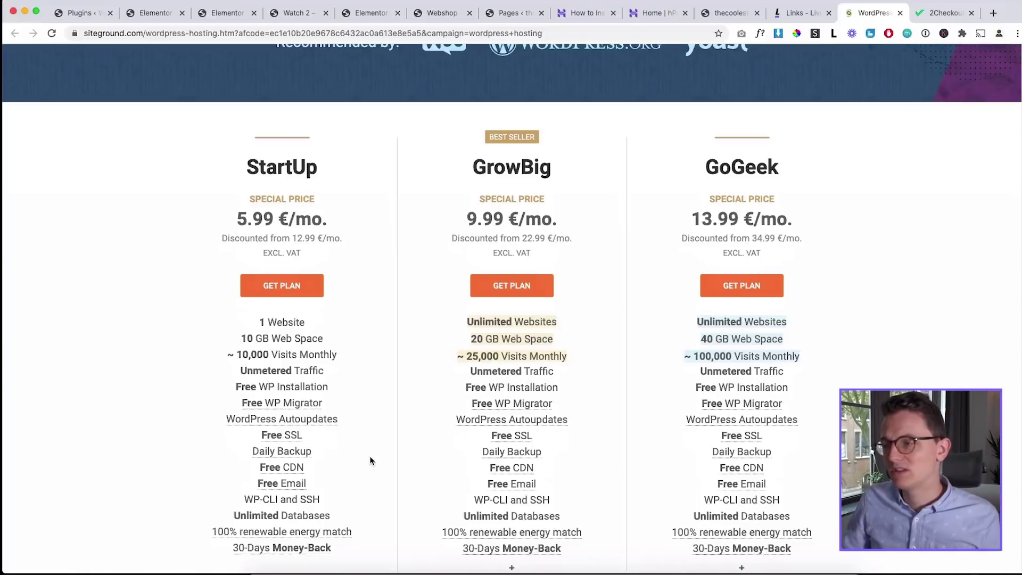
key("ctrl+shift+Tab")
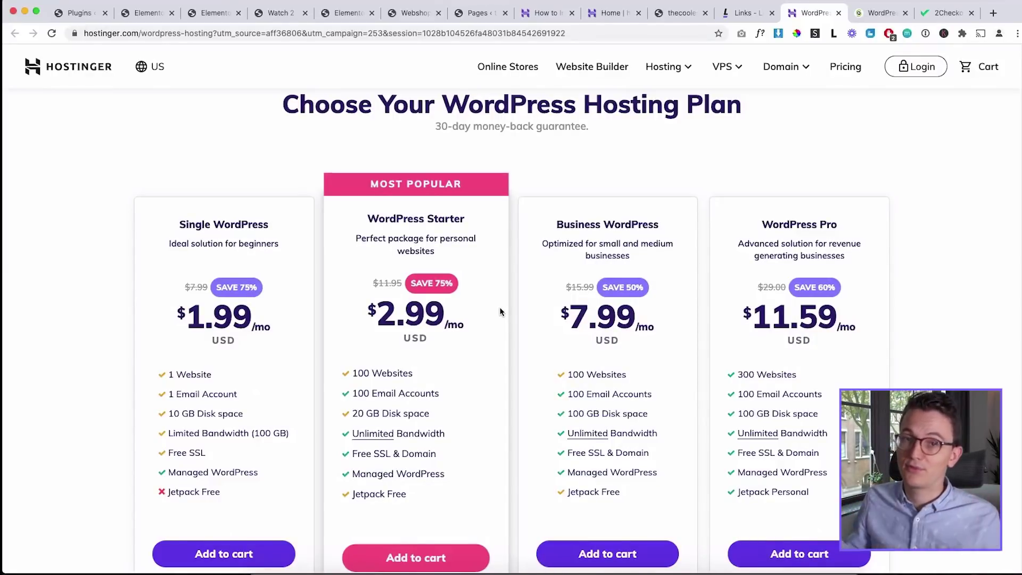
- Scroll the Cart page showing Watch 4 ×3 and Watch 3 ×1, totalling €506.00
scroll(324, 426, "down", 1)
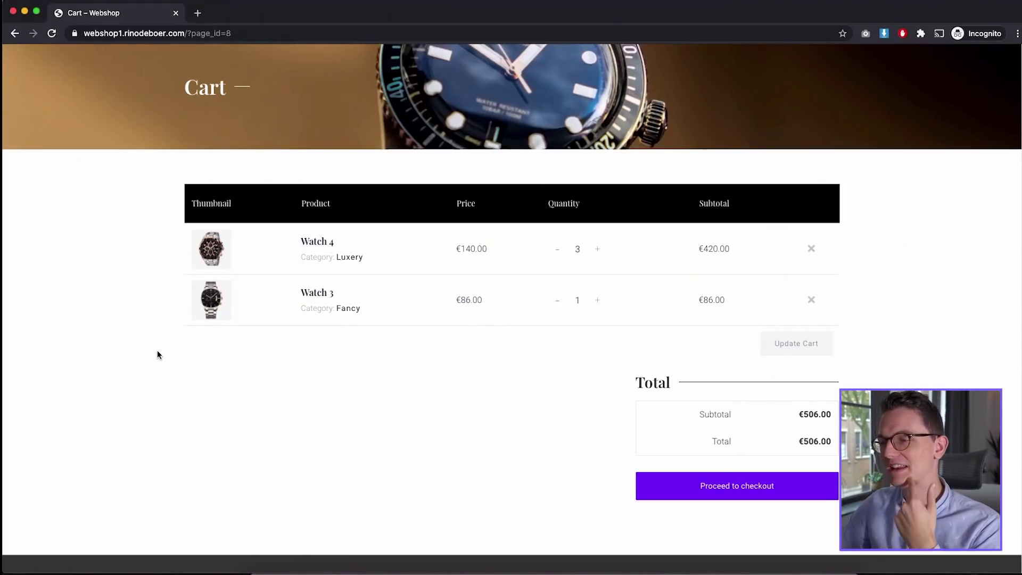
- Scroll up the checkout page offering Credit Card (Stripe) payment in test mode
scroll(158, 354, "up", 2)
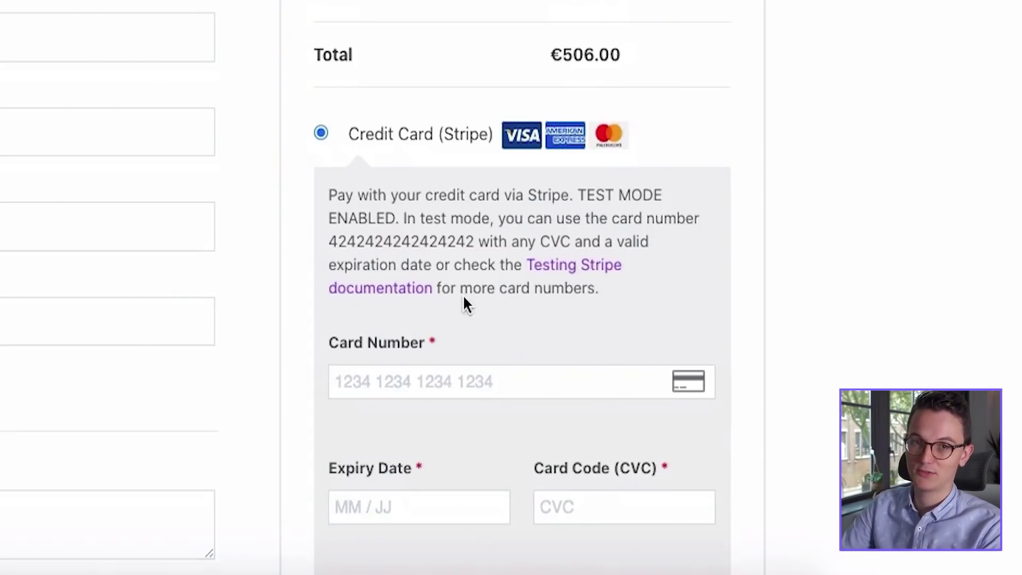
- Scroll to Payment providers on the Links page, then switch to the 2Checkout tab
scroll(773, 375, "down", 10)
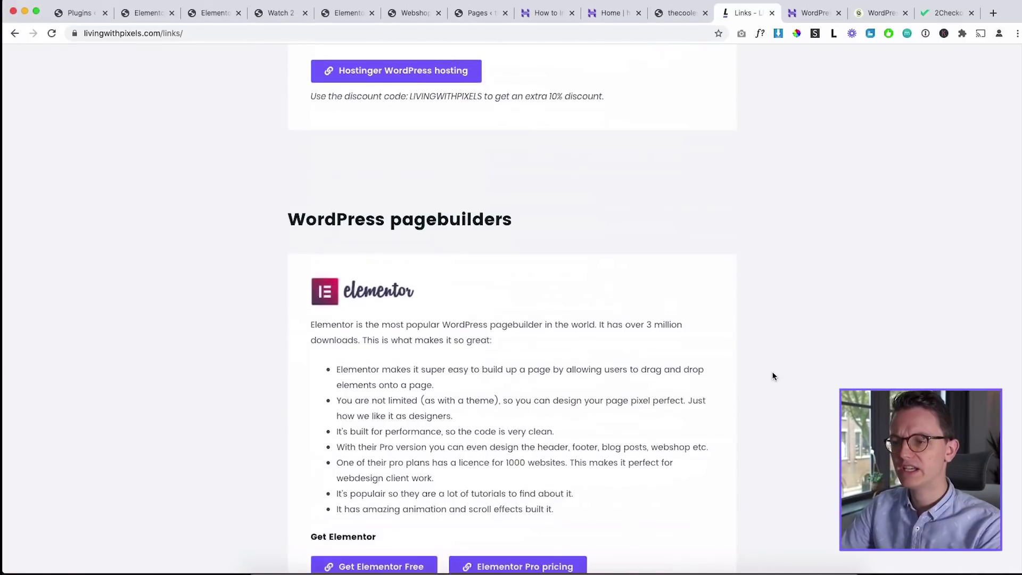
scroll(773, 375, "down", 1)
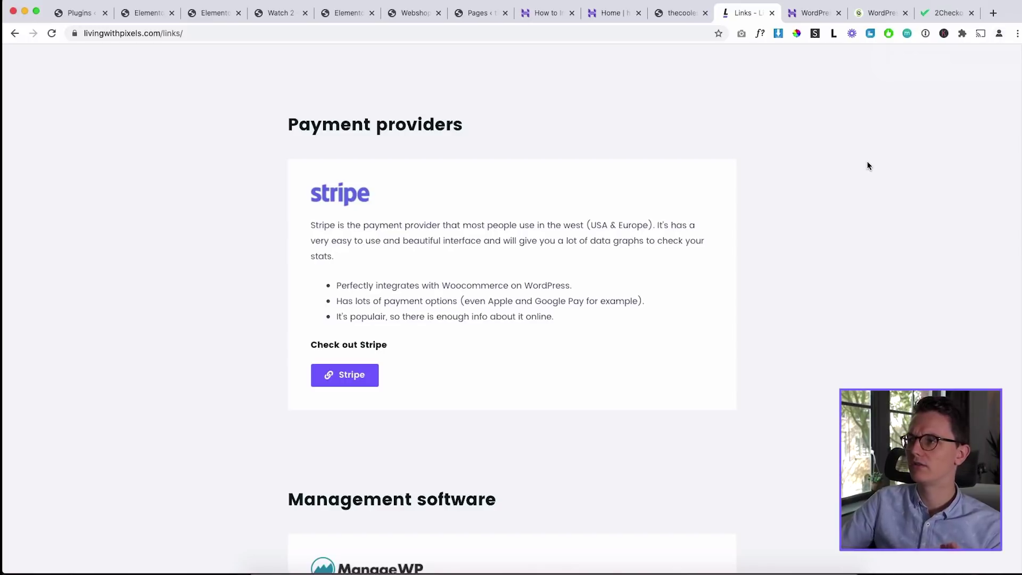
left_click(946, 13)
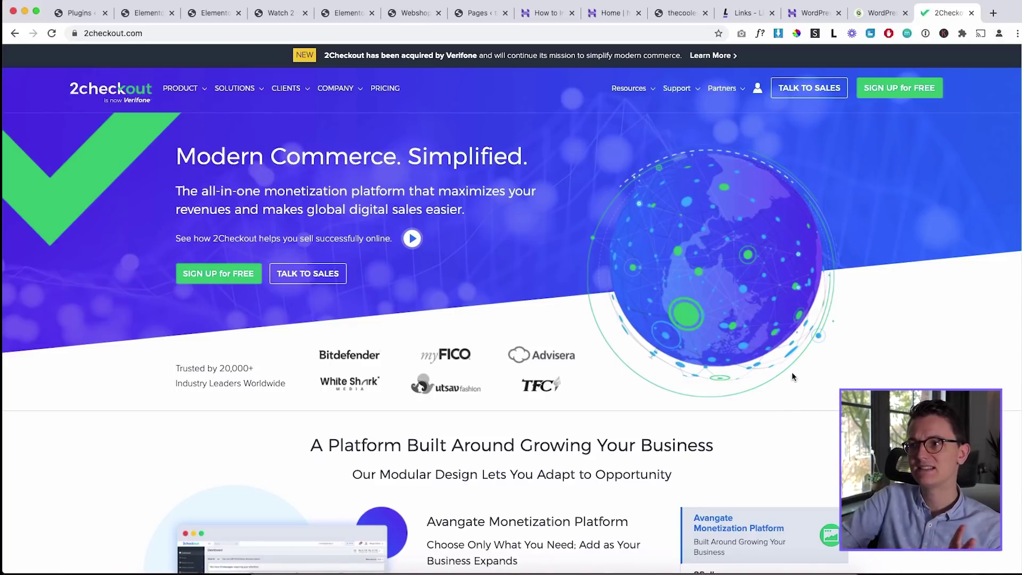
left_click(745, 12)
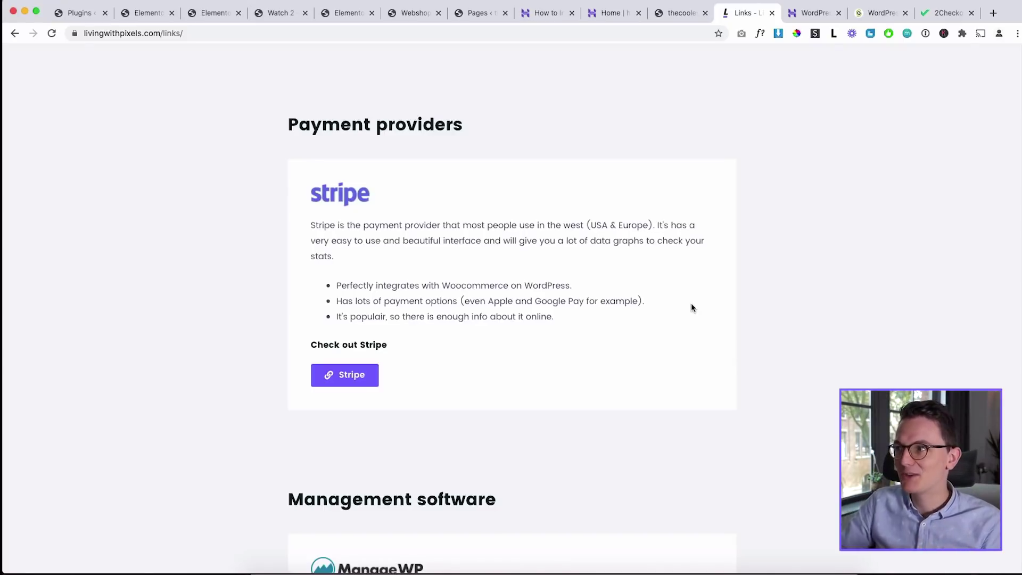
- Switch back to the SiteGround tab showing the StartUp, GrowBig and GoGeek hosting plans
key("super+9")
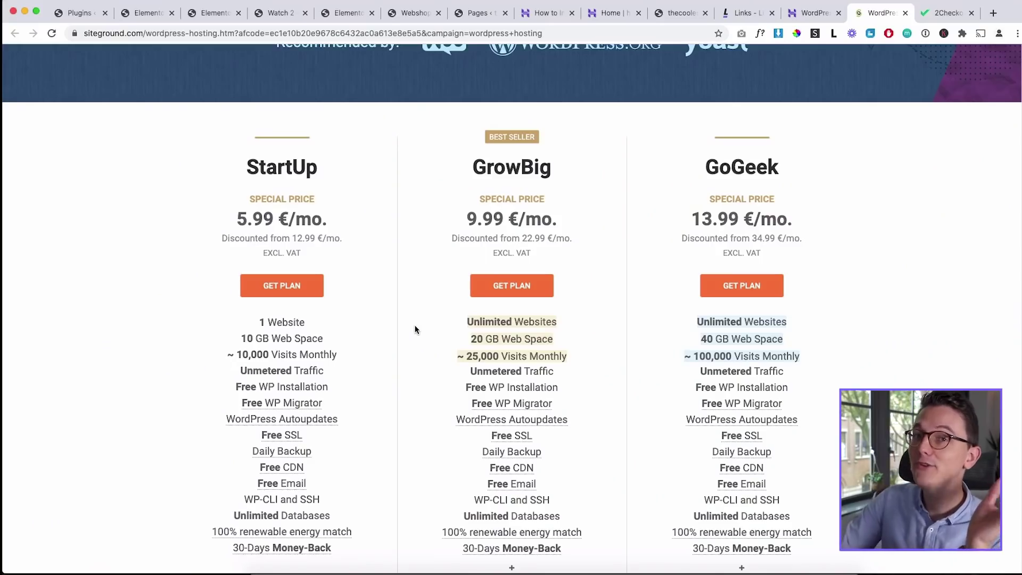
- From the Links tab, go to Playlists and open the Woocommerce playlist, which reads 'Coming soon'
left_click(746, 17)
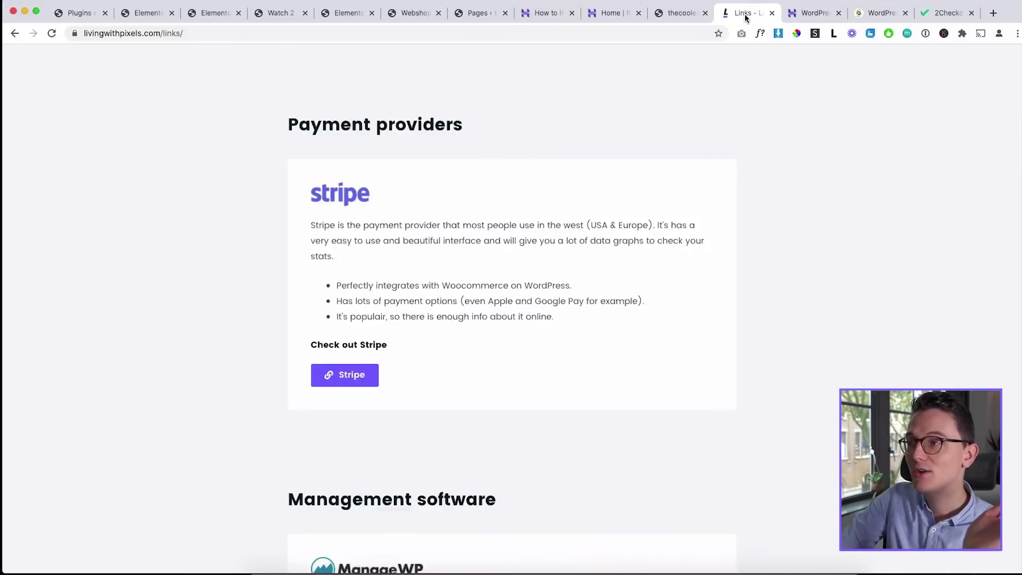
scroll(726, 193, "up", 15)
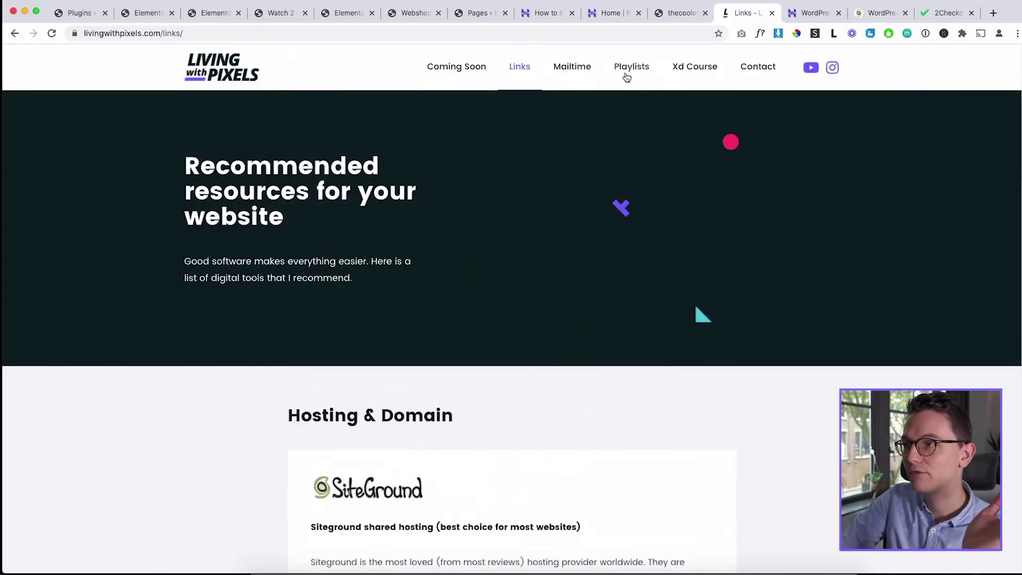
left_click(627, 77)
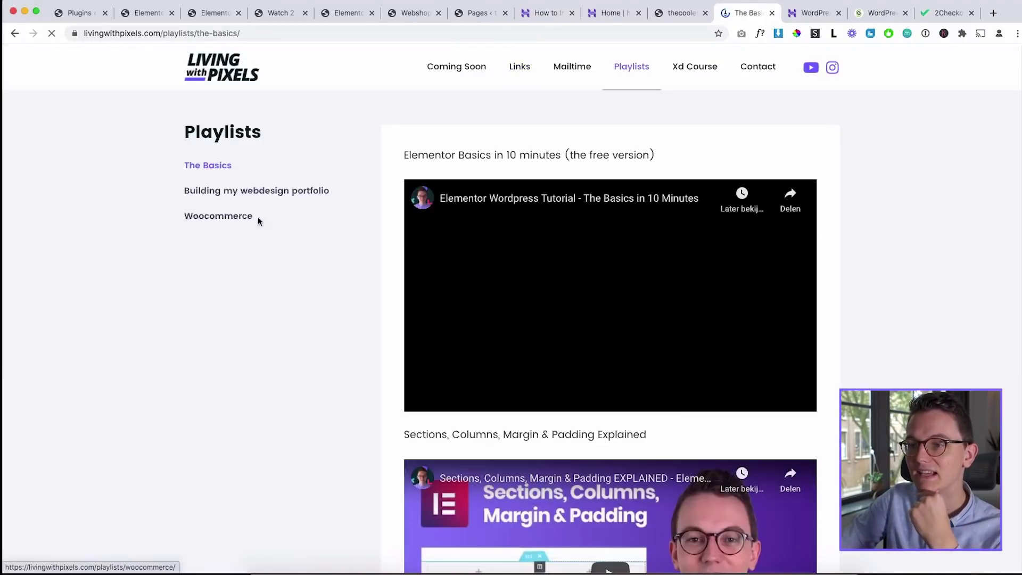
left_click(225, 215)
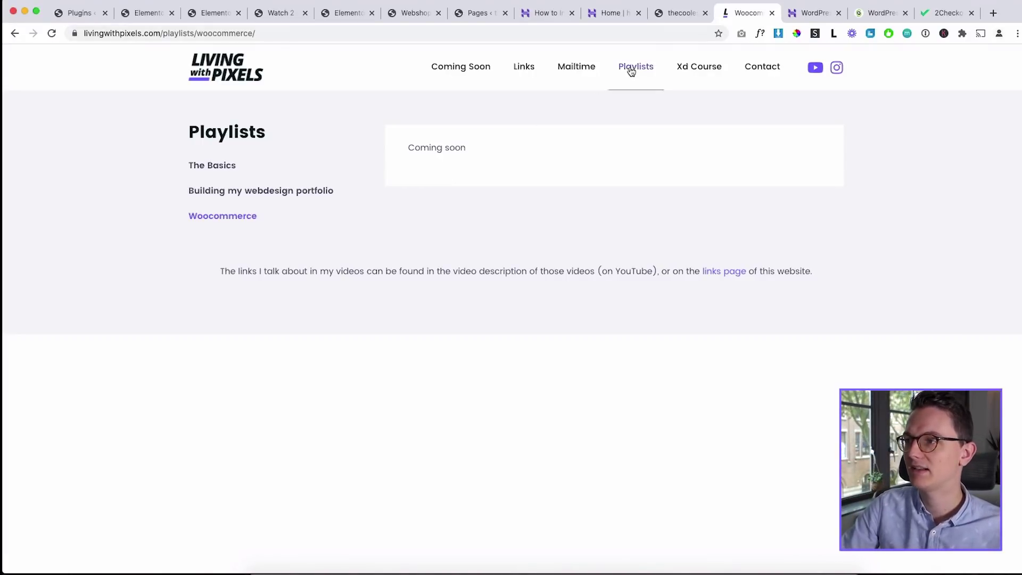
- Go to the Links page and scroll down to Stripe under 'Payment providers'
left_click(524, 77)
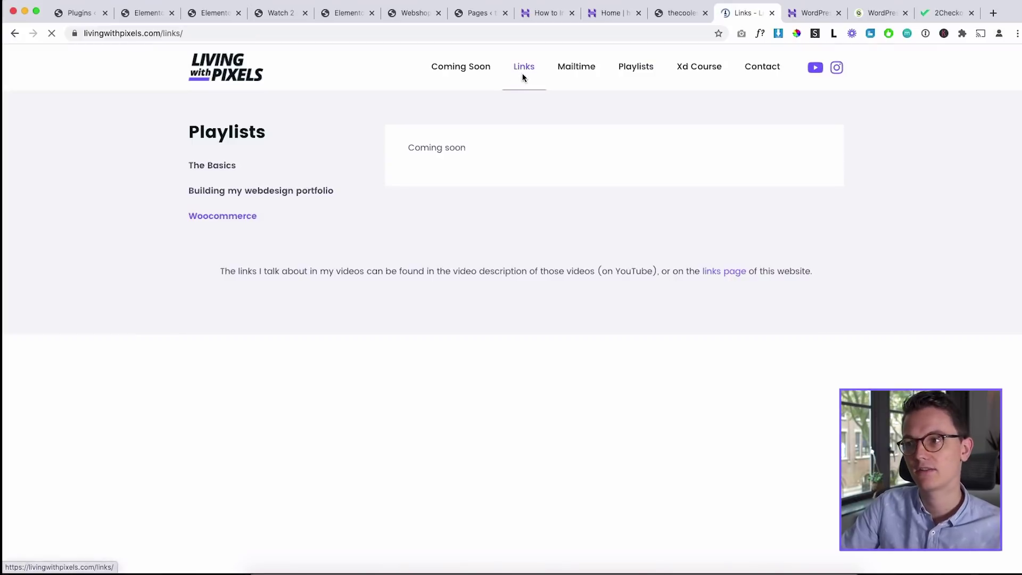
scroll(312, 294, "down", 5)
scroll(273, 229, "down", 20)
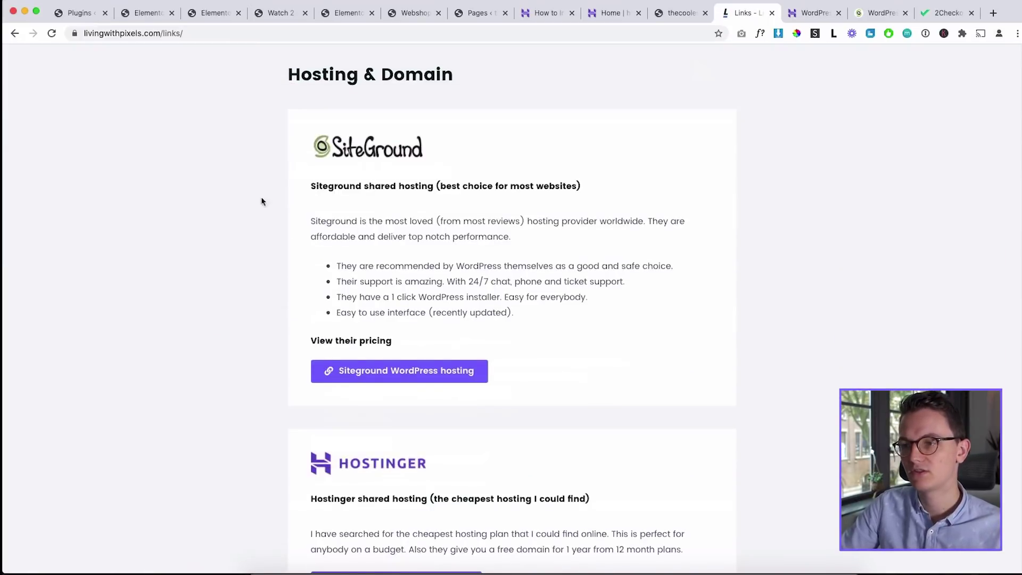
scroll(273, 233, "down", 10)
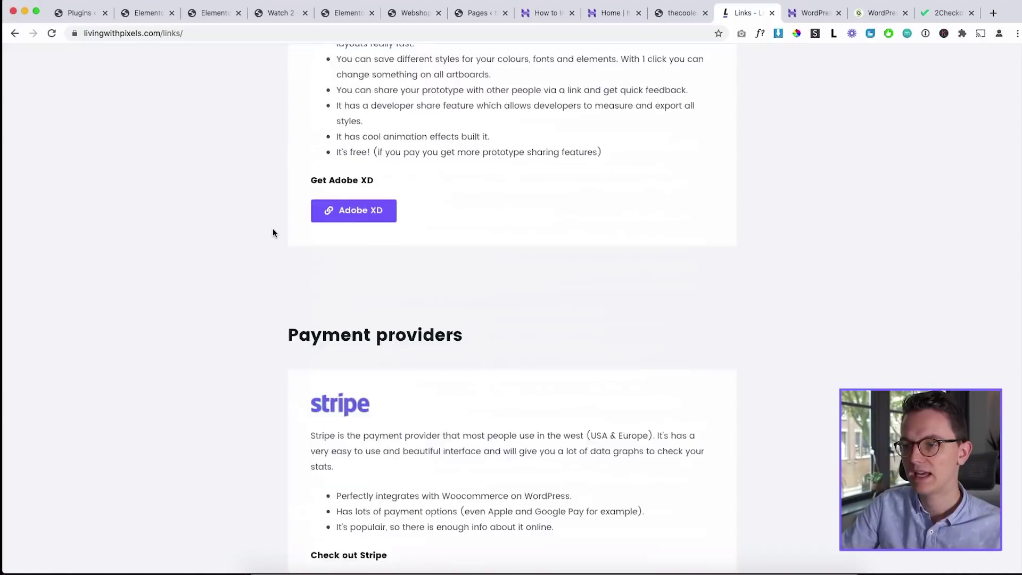